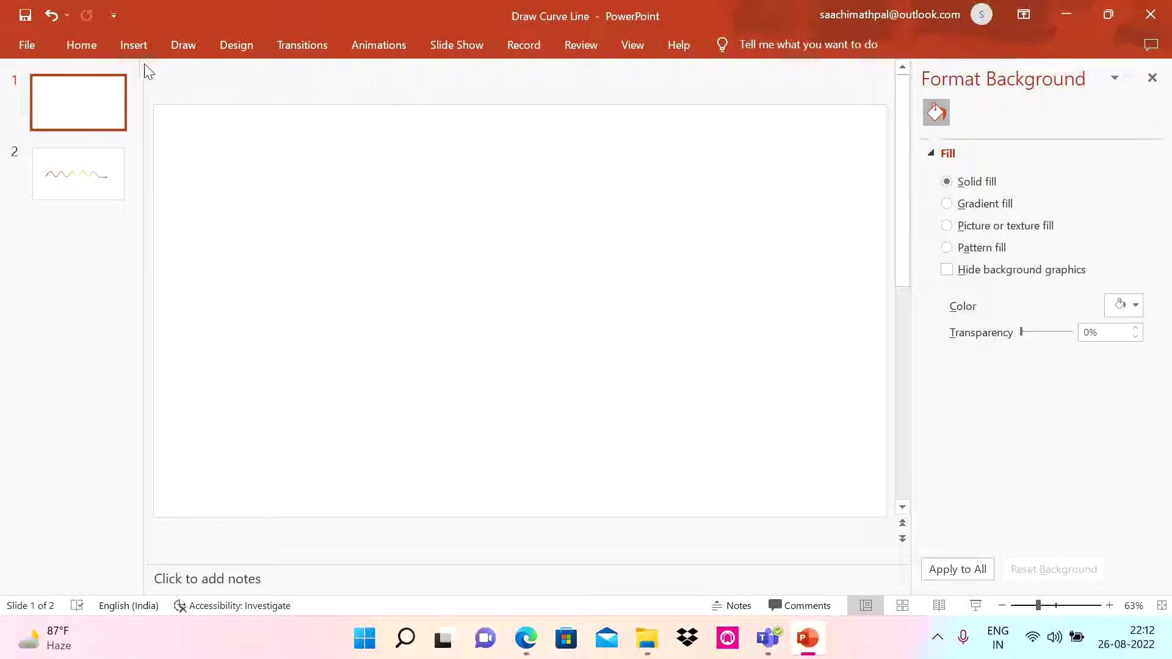
# Step: Draw a Curve shape across the upper slide with three peaks and troughs, ending high at right
pyautogui.click(133, 44)
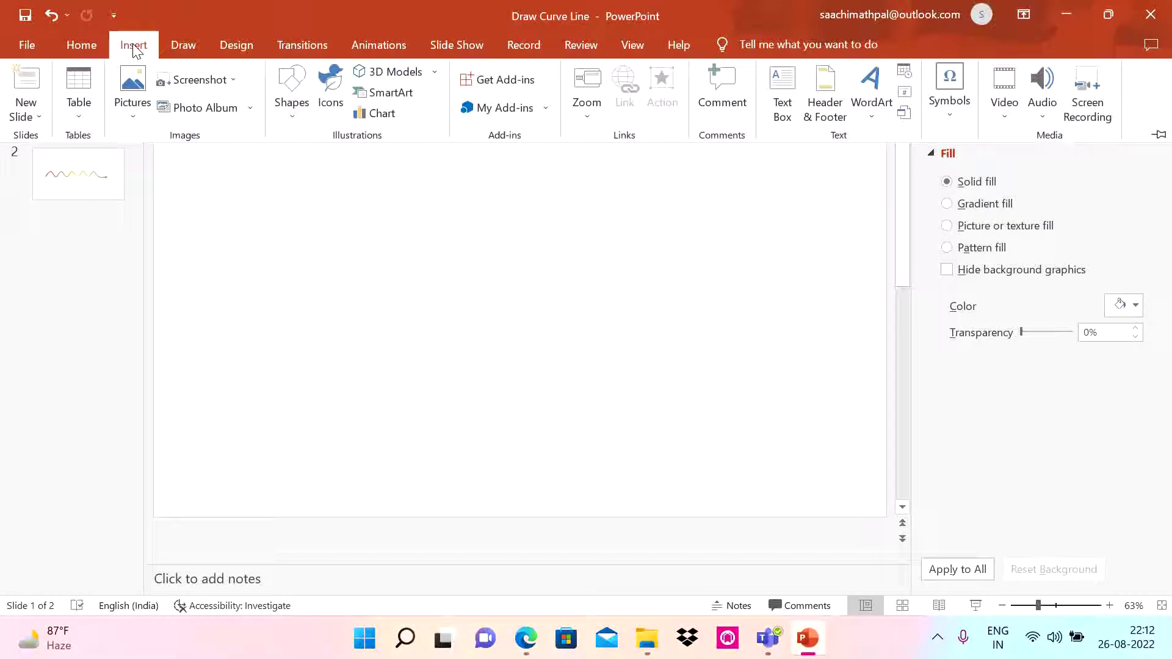
pyautogui.click(302, 127)
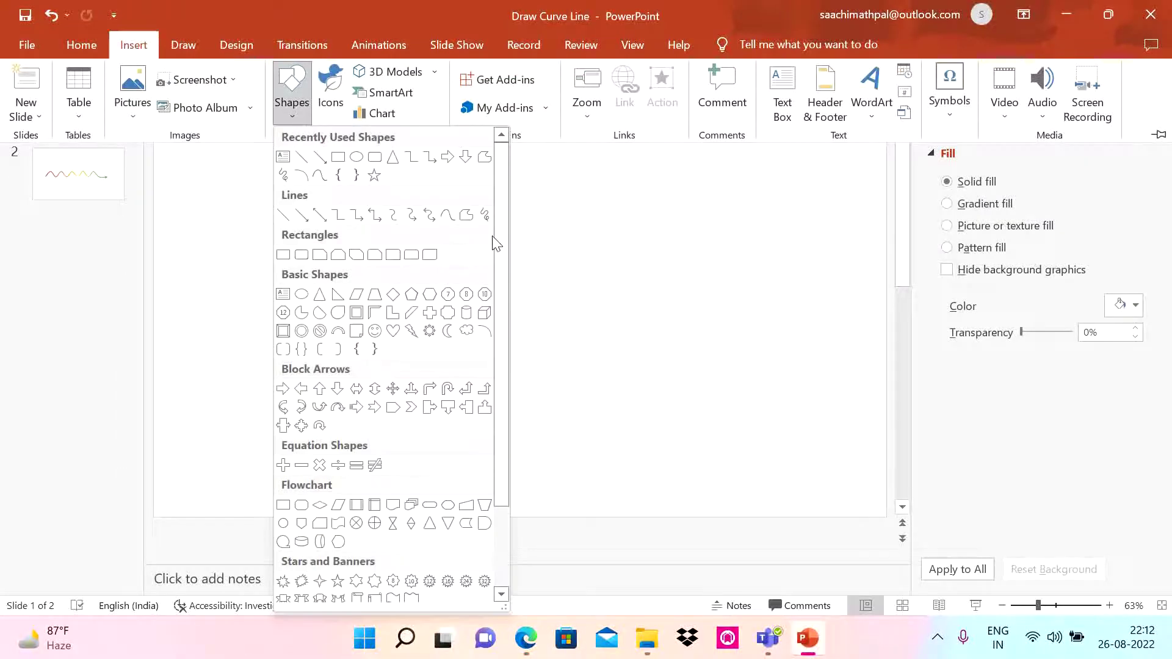
pyautogui.click(448, 217)
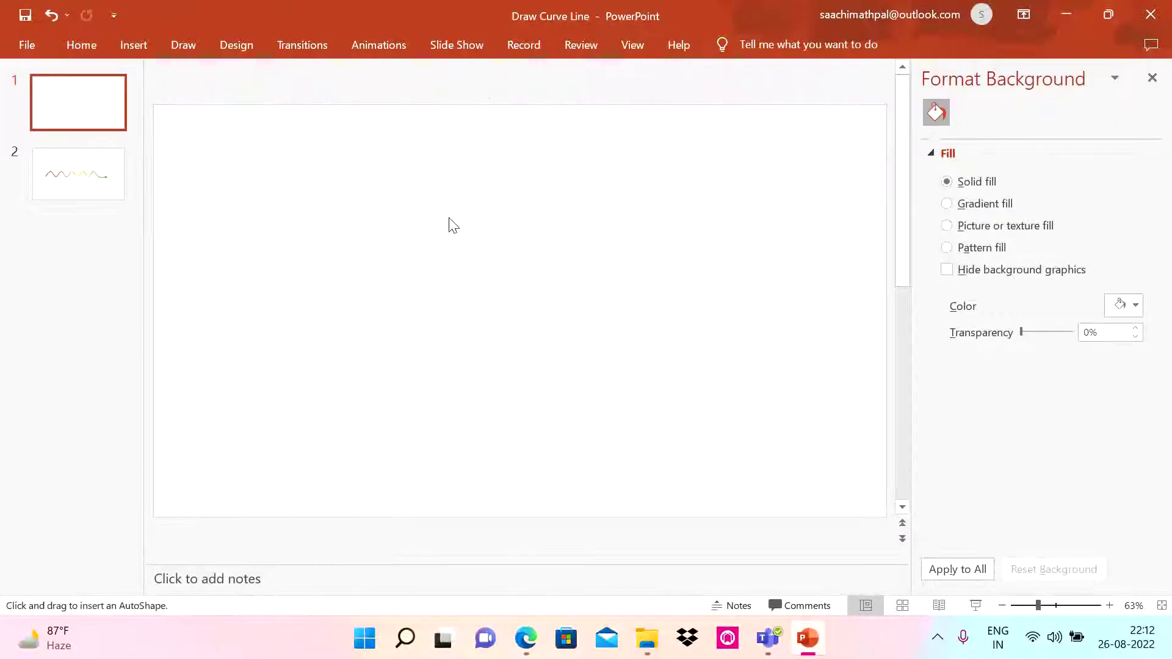
pyautogui.click(227, 331)
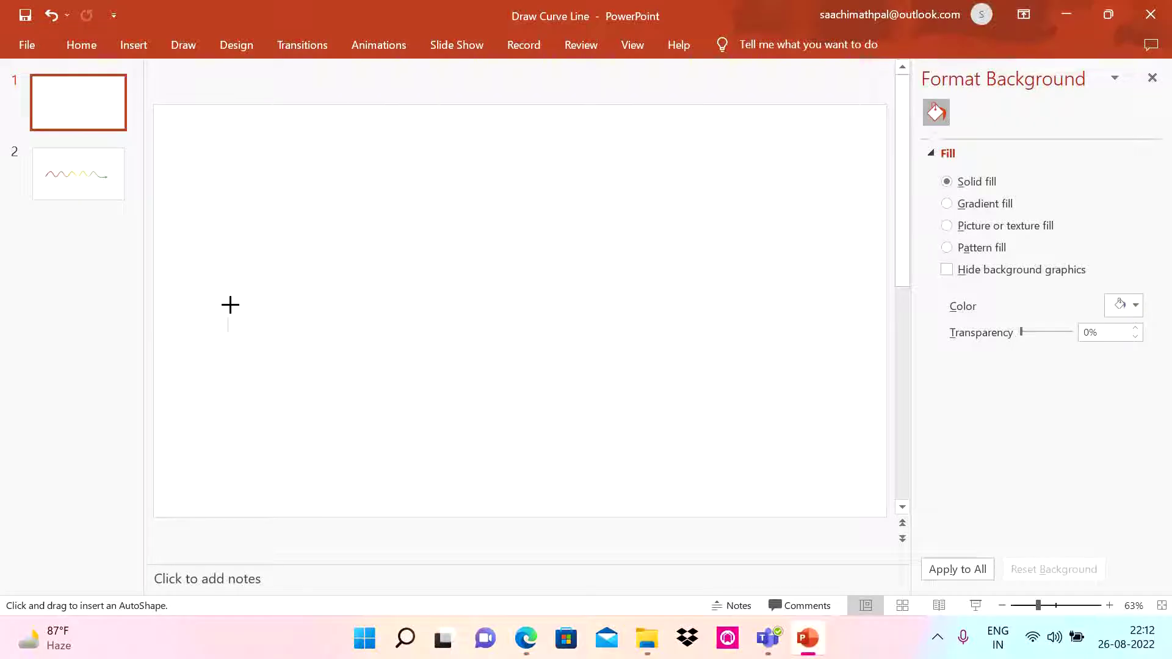
pyautogui.click(258, 252)
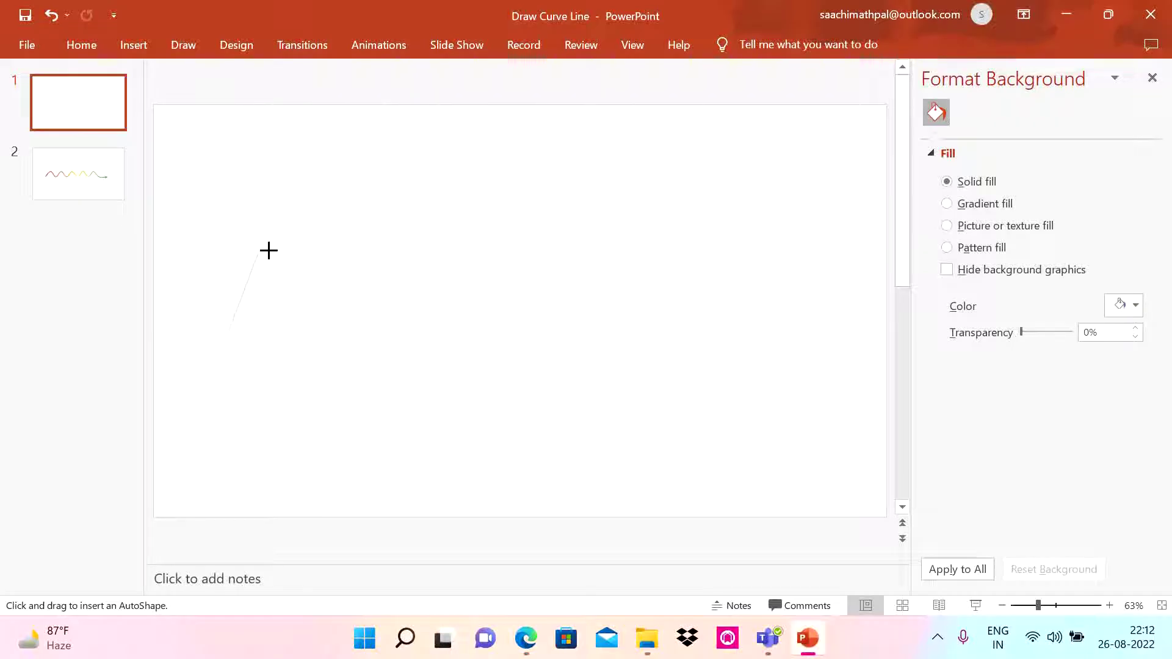
pyautogui.click(319, 326)
pyautogui.click(408, 251)
pyautogui.click(466, 325)
pyautogui.click(536, 245)
pyautogui.click(619, 325)
pyautogui.doubleClick(767, 223)
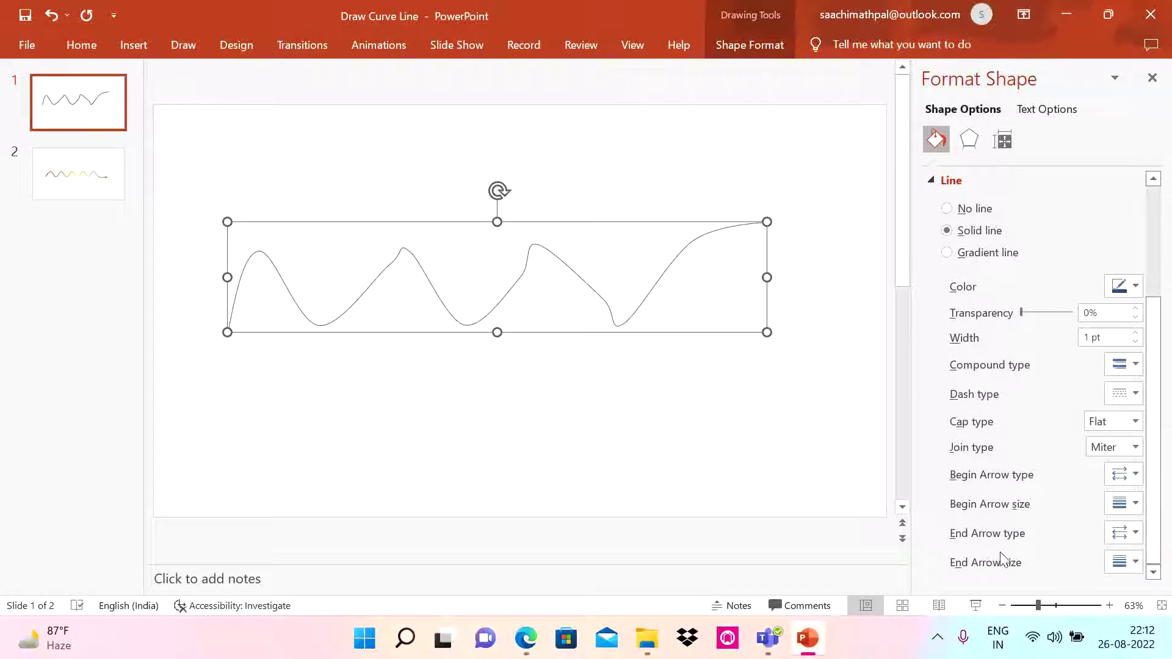
# Step: Add a larger arrowhead to the curve's right end and preview the slide as a slide show
pyautogui.click(1141, 536)
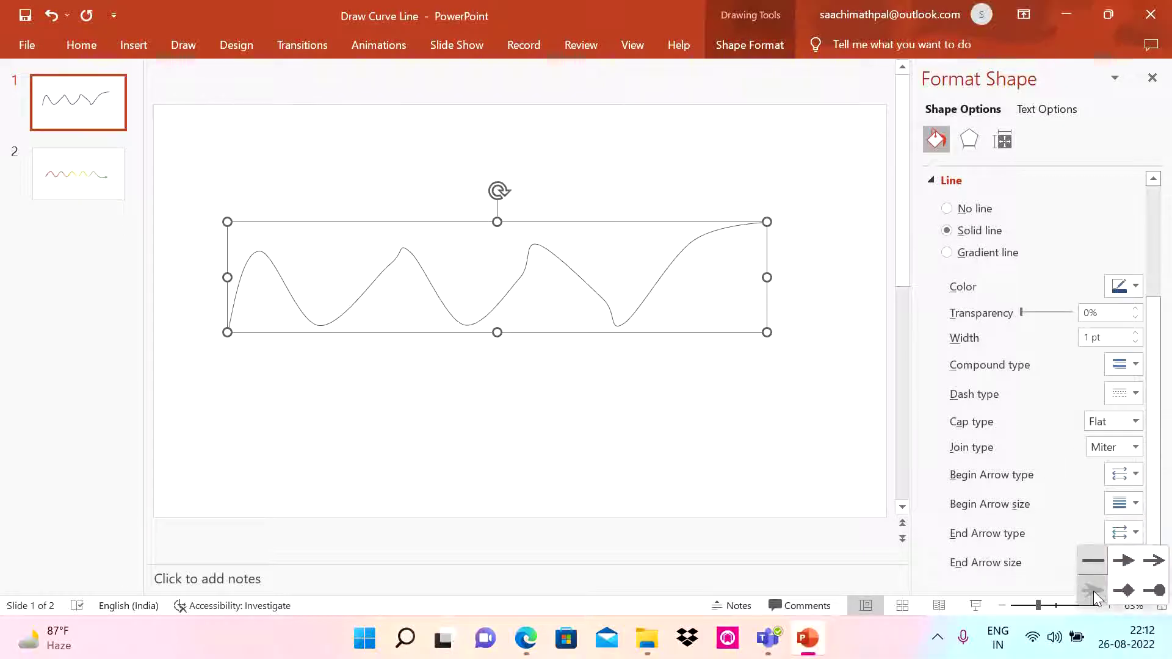
pyautogui.click(1093, 591)
pyautogui.click(1137, 564)
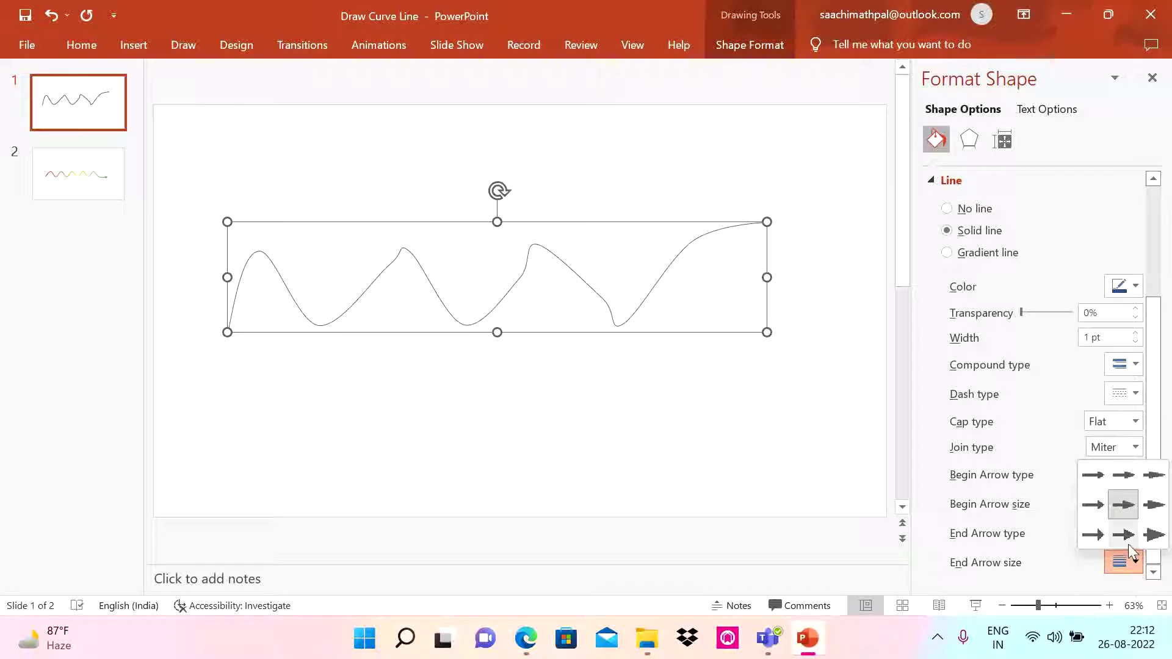
pyautogui.click(1153, 535)
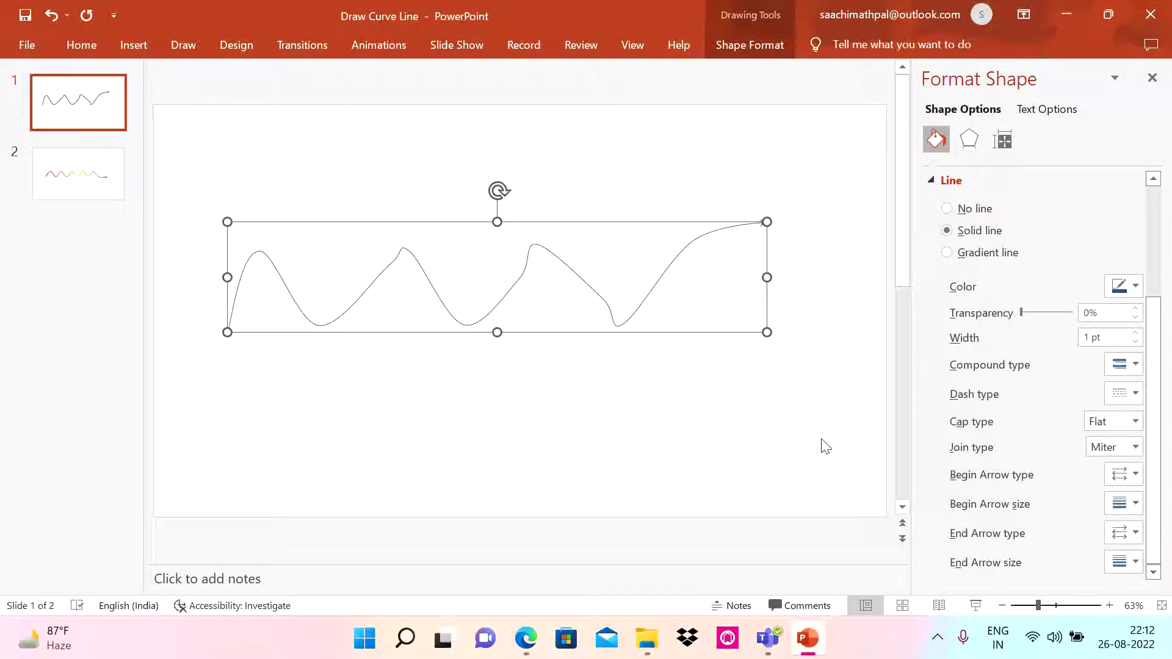
pyautogui.click(973, 606)
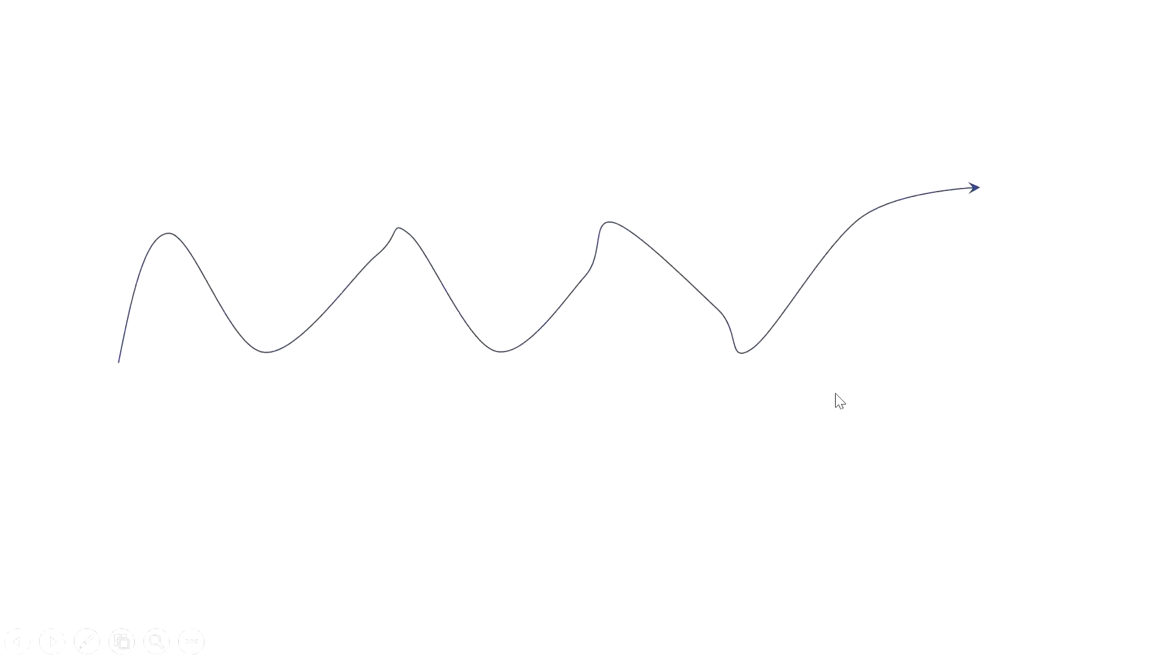
# Step: Exit the slide show, delete the first wavy curve, and bring up the View options for gridlines
pyautogui.press('Escape')
pyautogui.press('Delete')
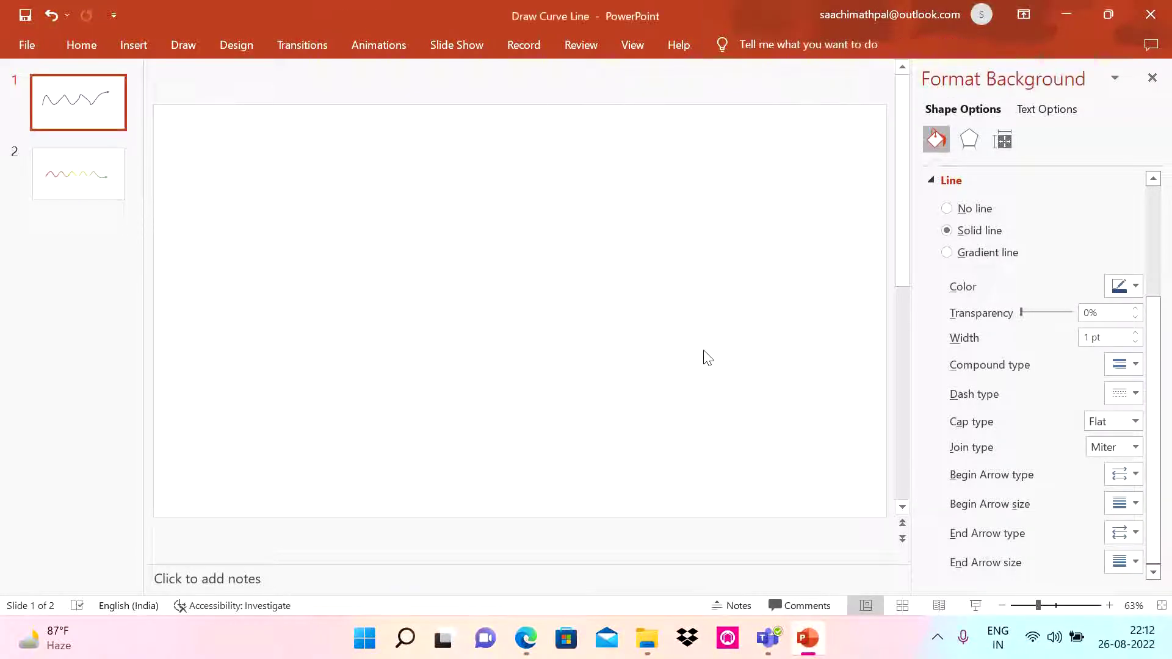
pyautogui.click(633, 44)
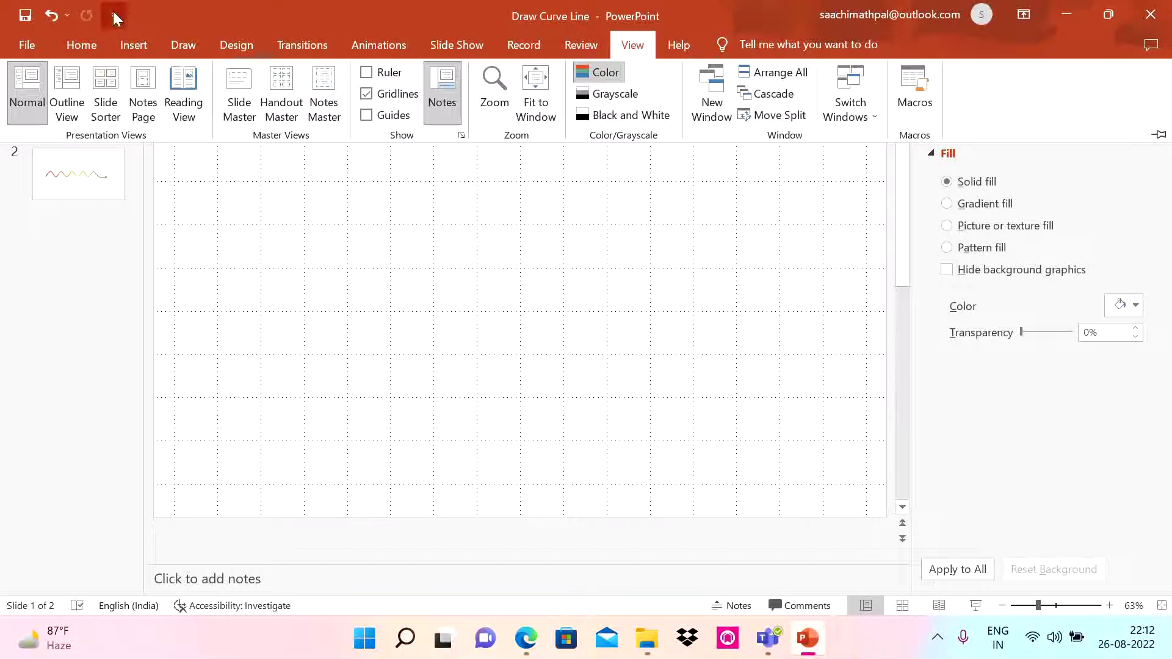
# Step: Start a new Curve across the slide's middle with evenly spaced peaks and troughs along the gridlines
pyautogui.click(134, 45)
pyautogui.click(291, 101)
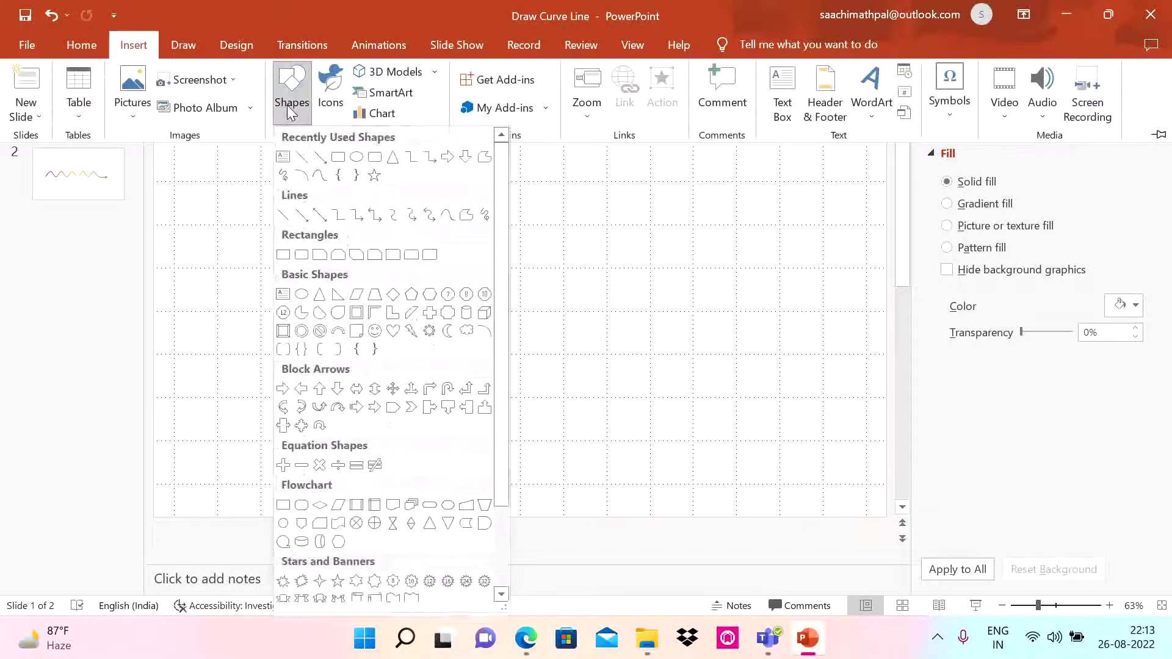
pyautogui.click(449, 214)
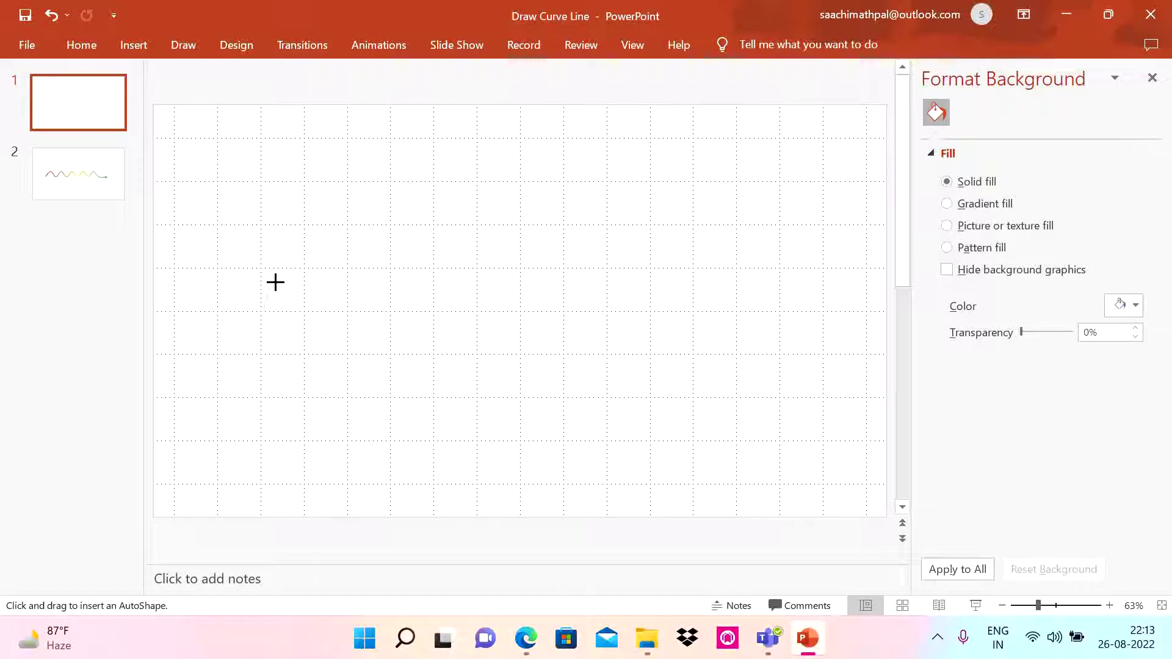
pyautogui.click(295, 270)
pyautogui.click(346, 311)
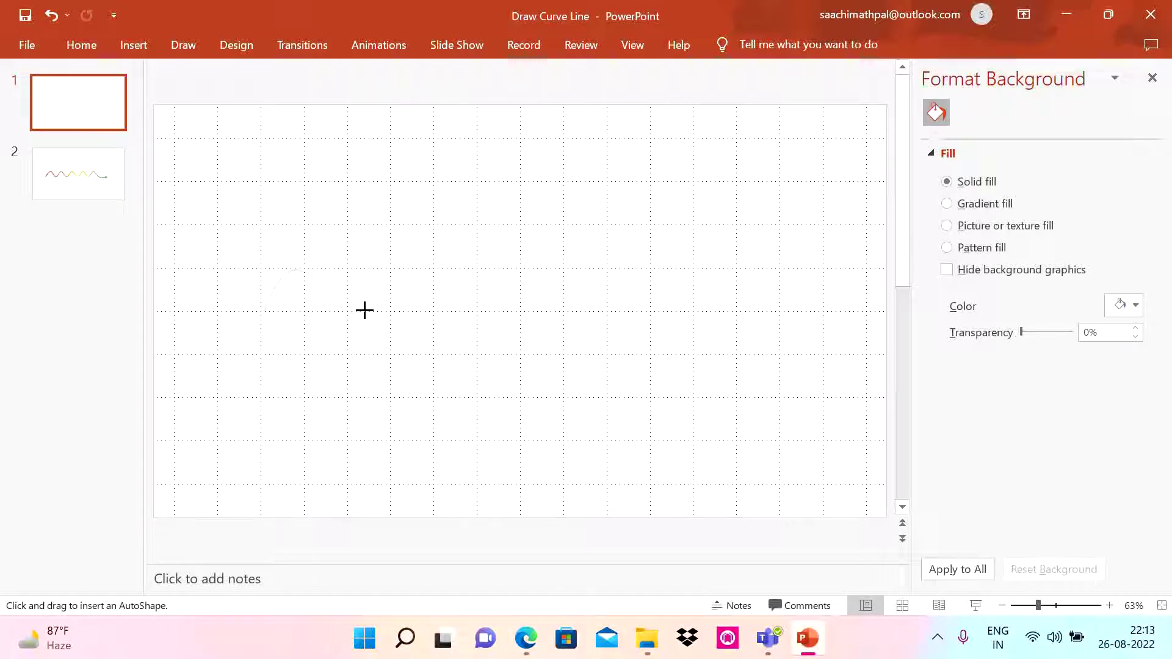
pyautogui.click(391, 271)
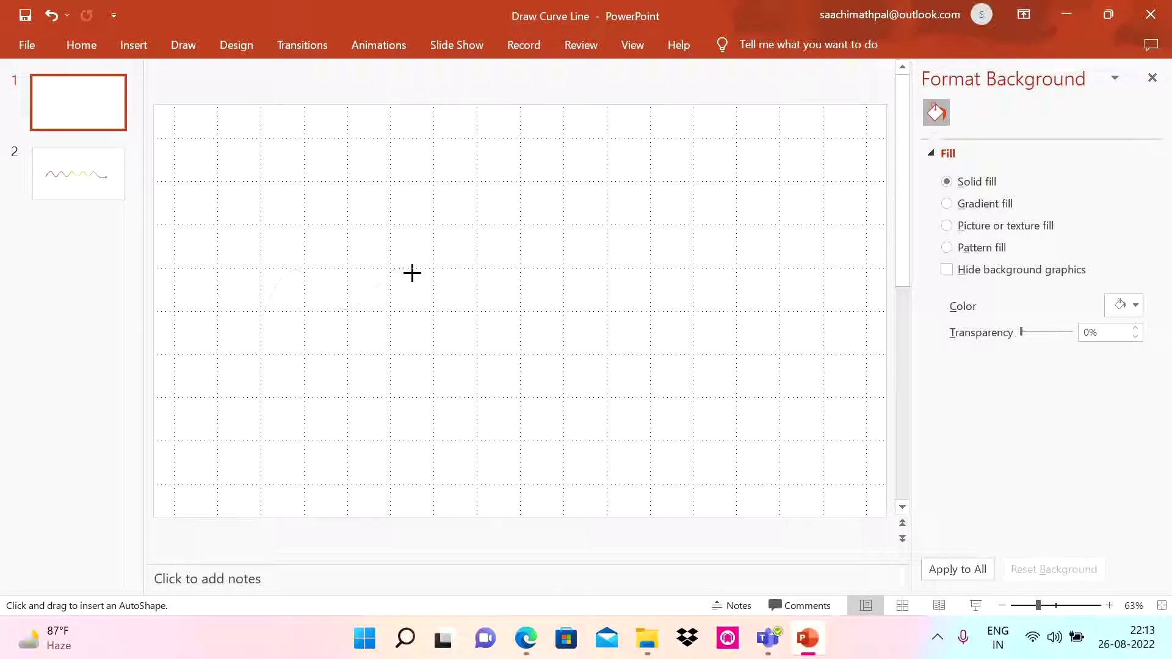
pyautogui.click(434, 311)
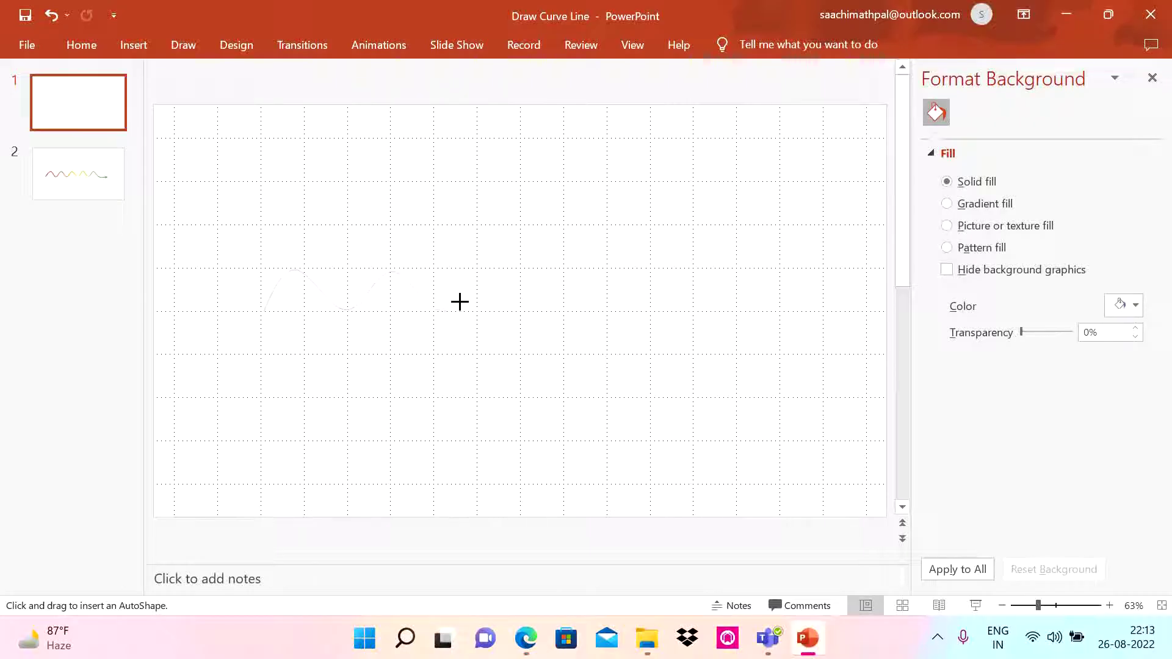
# Step: Continue the wave with more peaks and troughs, finishing in a raised, flat tail at the right
pyautogui.click(482, 271)
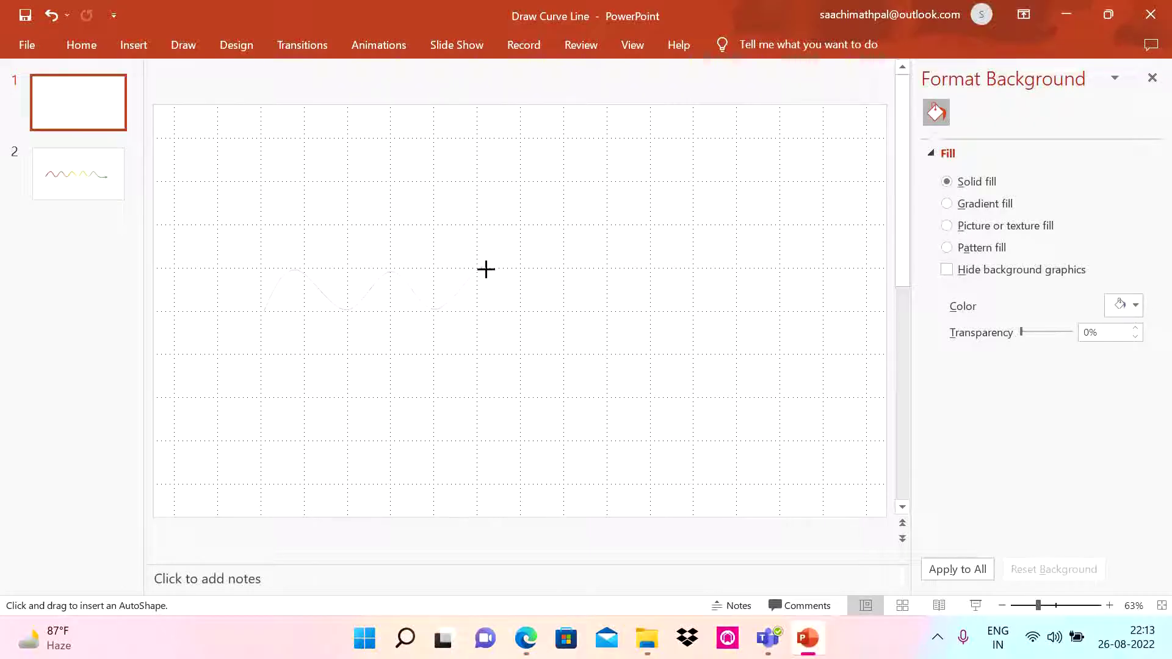
pyautogui.click(524, 307)
pyautogui.click(566, 273)
pyautogui.click(648, 270)
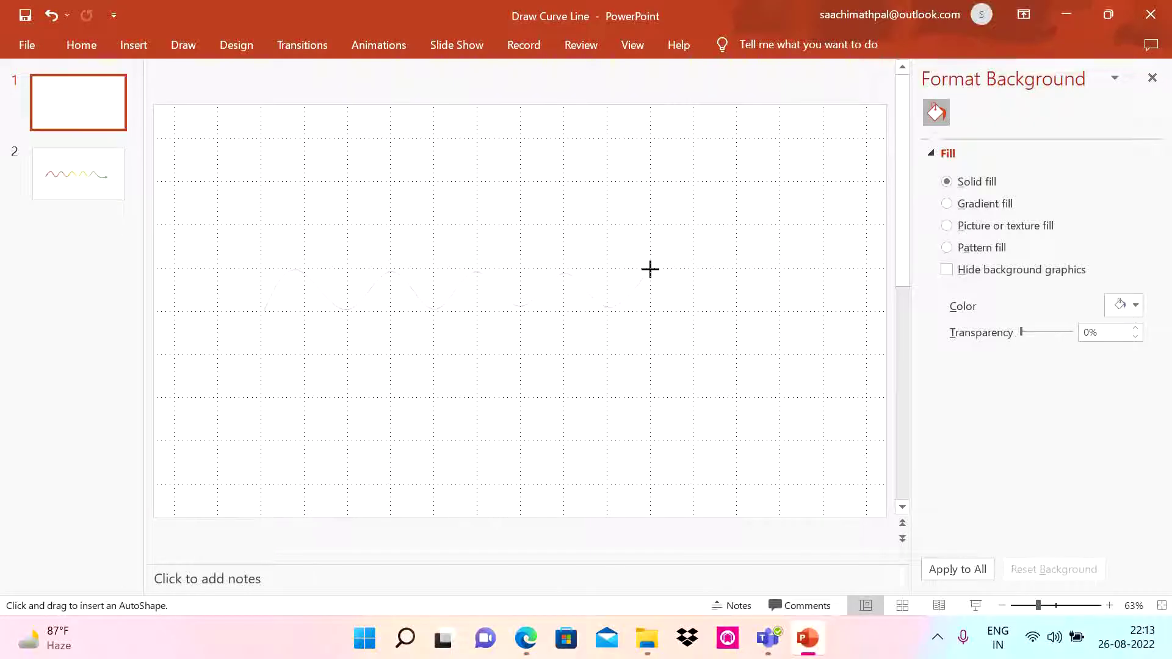
pyautogui.click(696, 307)
pyautogui.click(762, 265)
pyautogui.doubleClick(827, 262)
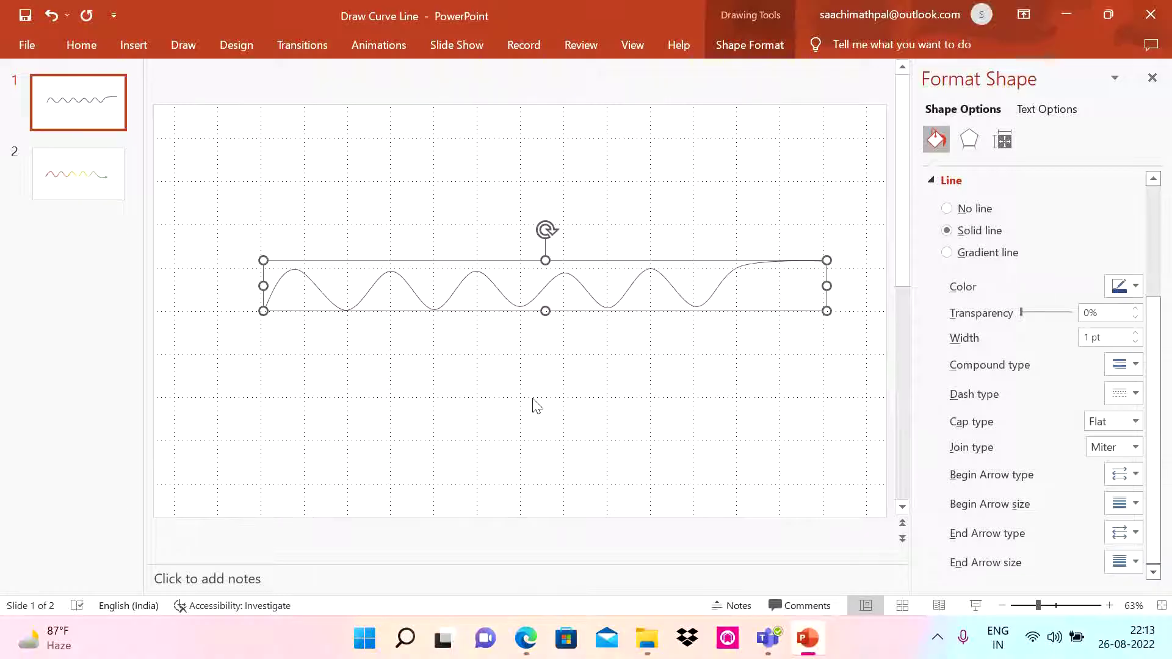
# Step: Add a larger end arrowhead to the new wavy curve
pyautogui.click(1137, 536)
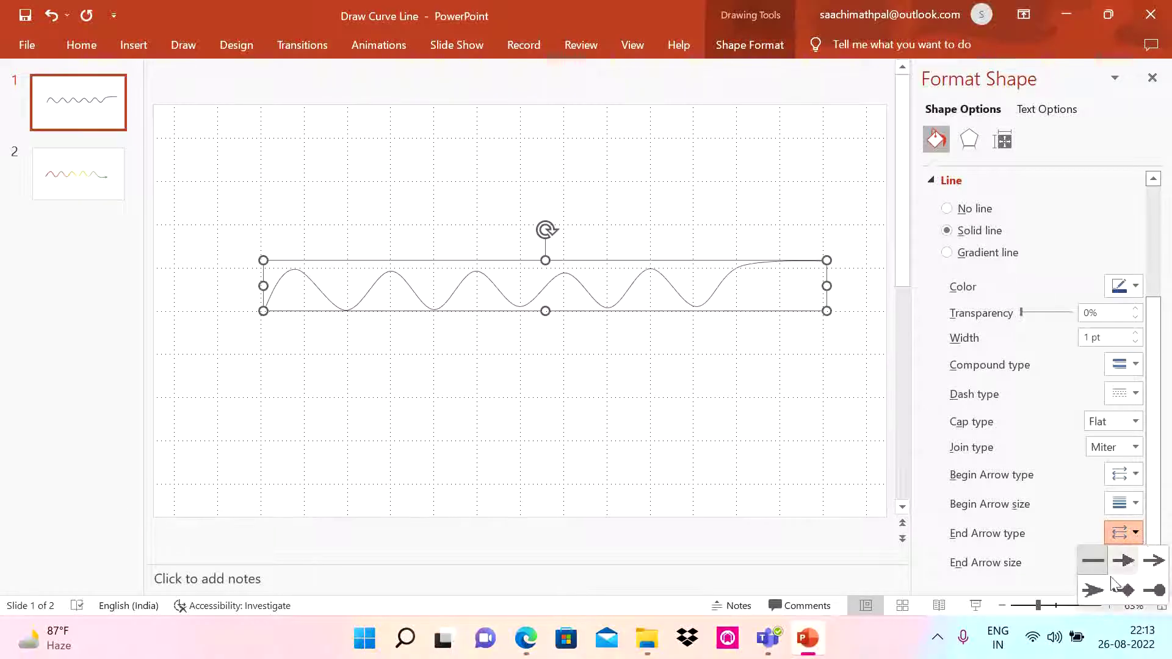
pyautogui.click(1096, 601)
pyautogui.click(1134, 562)
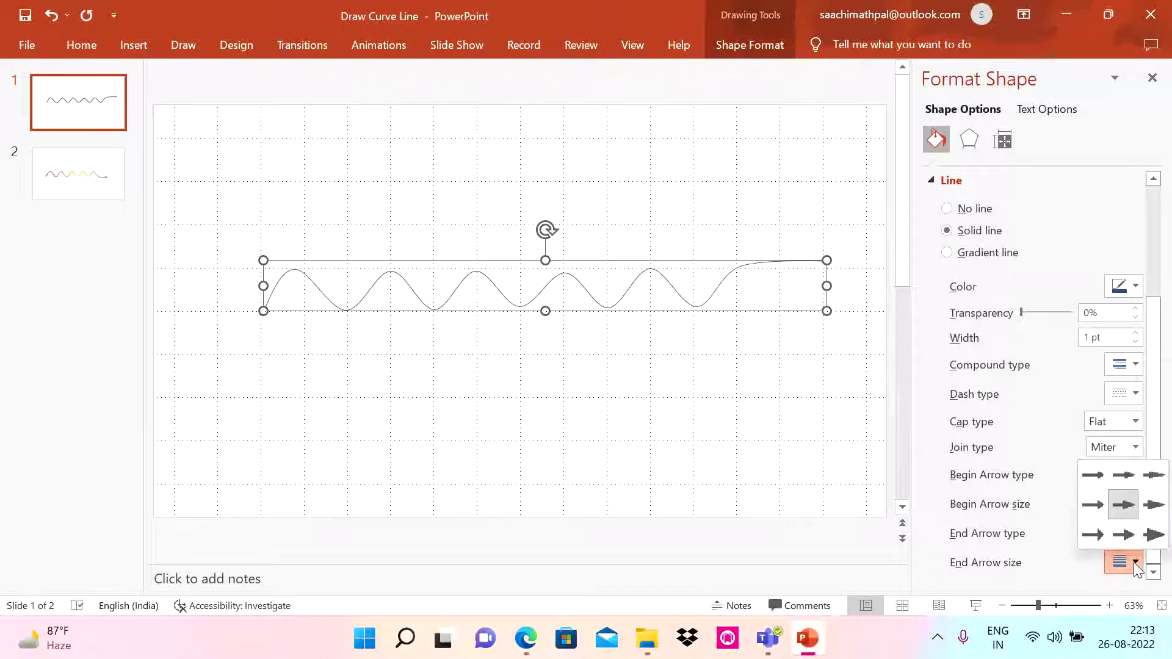
pyautogui.click(1158, 533)
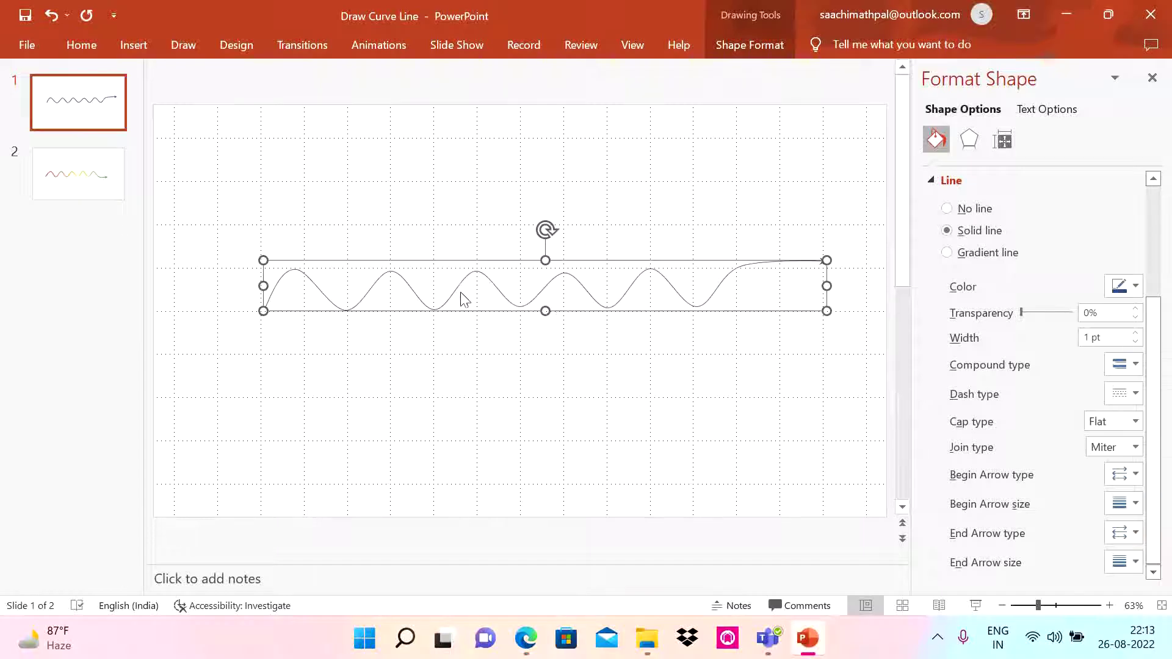
# Step: Thicken the arrow's line to 4.25 pt and preview the slide as a slide show
pyautogui.click(1135, 334)
pyautogui.click(1135, 333)
pyautogui.click(1135, 333)
pyautogui.click(1135, 334)
pyautogui.click(1135, 334)
pyautogui.click(1136, 333)
pyautogui.click(1136, 333)
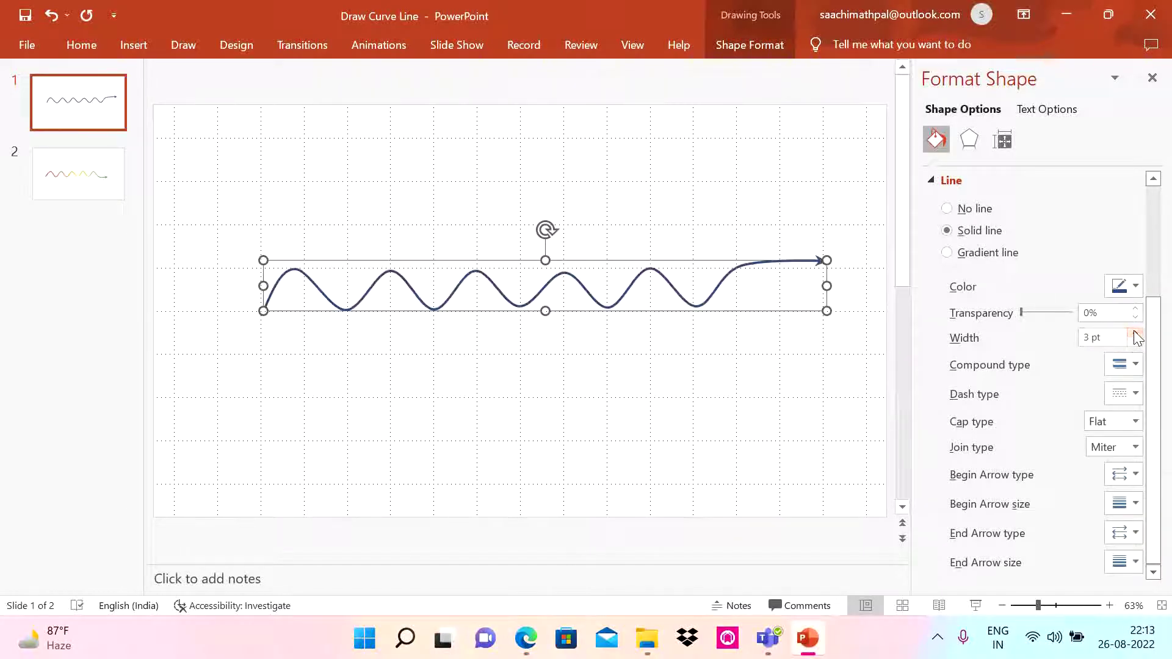
pyautogui.click(1136, 334)
pyautogui.click(1135, 333)
pyautogui.click(1136, 333)
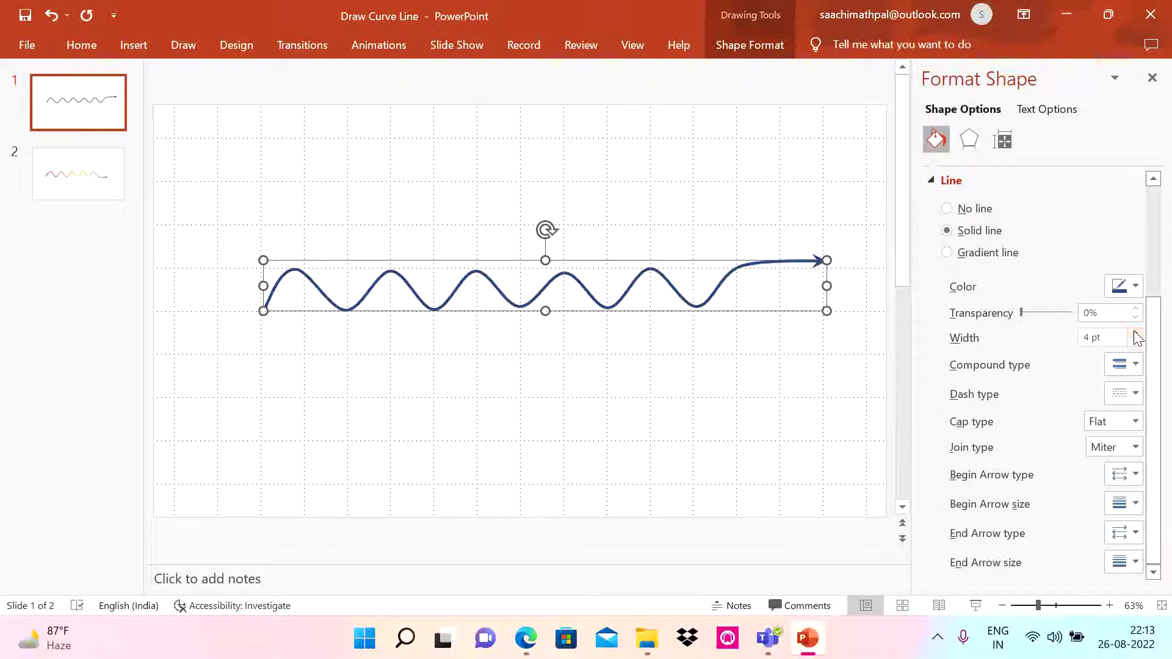
pyautogui.click(1135, 334)
pyautogui.click(514, 386)
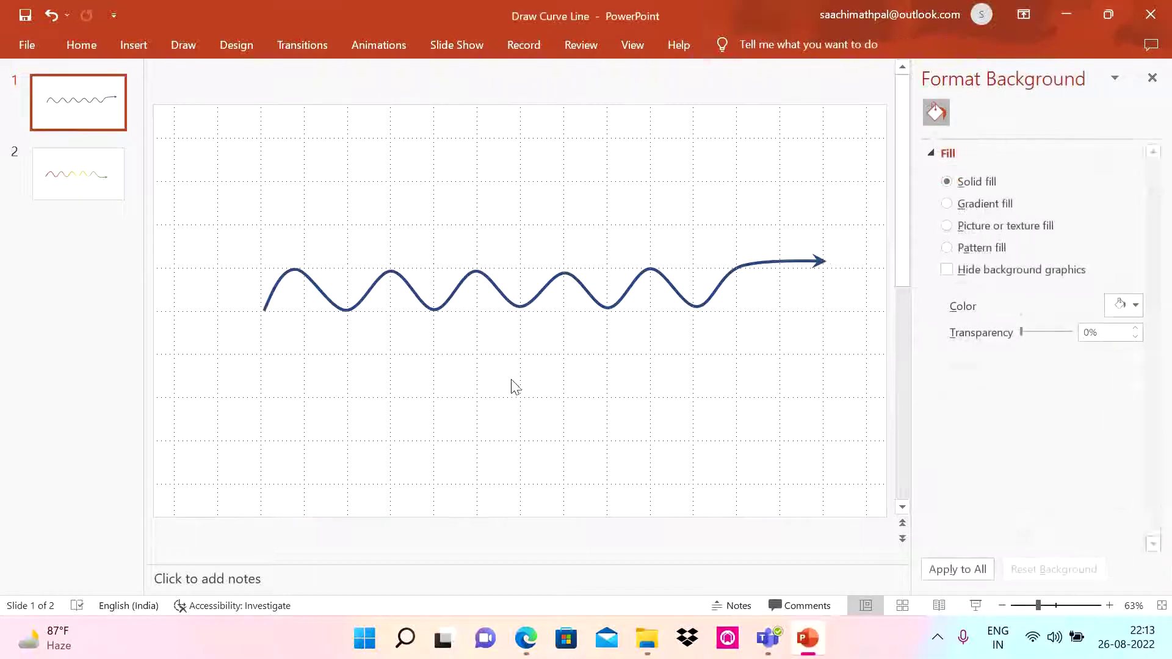
pyautogui.click(976, 605)
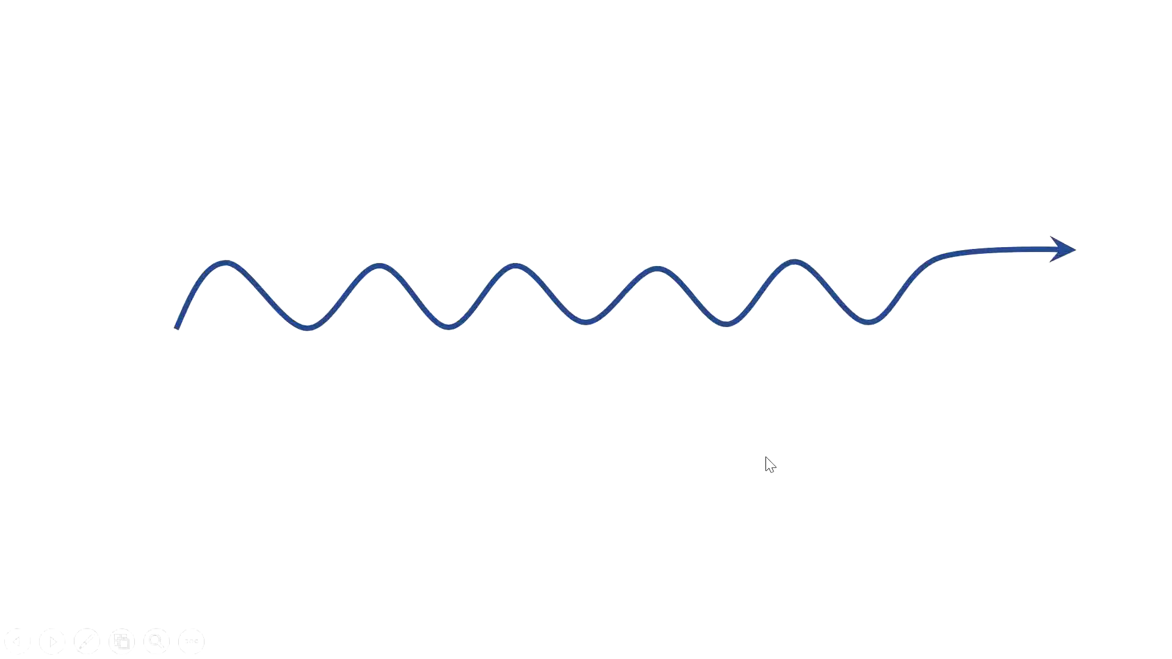
# Step: End the slide show and select the wavy arrow to show its 4.25 pt line settings
pyautogui.press('Escape')
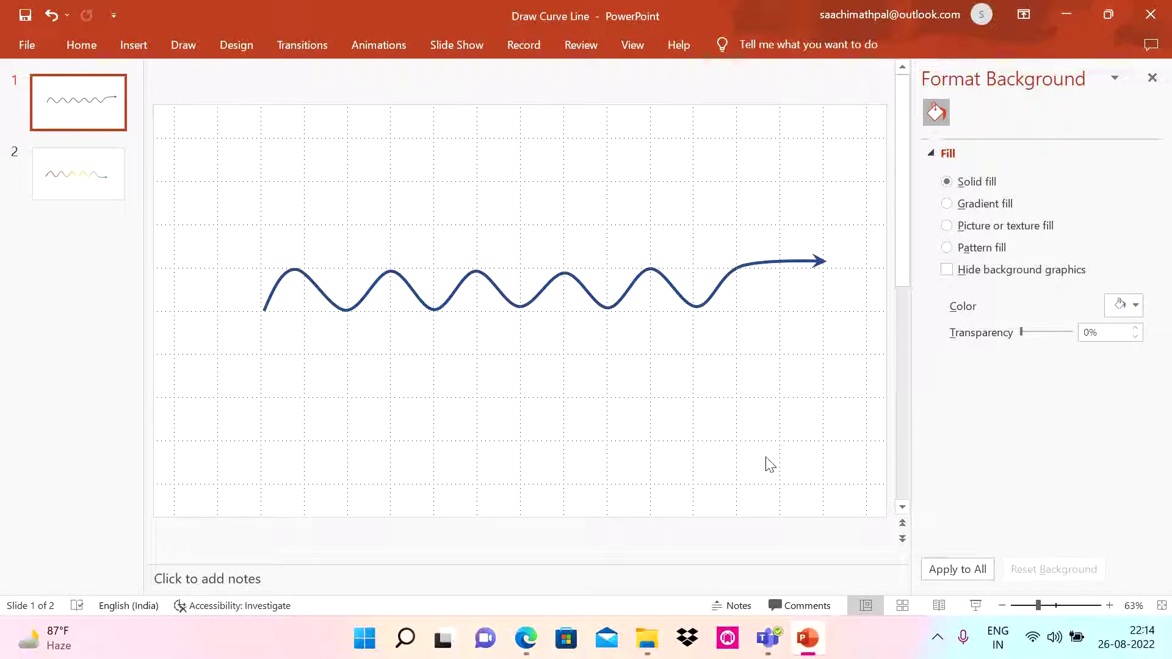
pyautogui.click(696, 304)
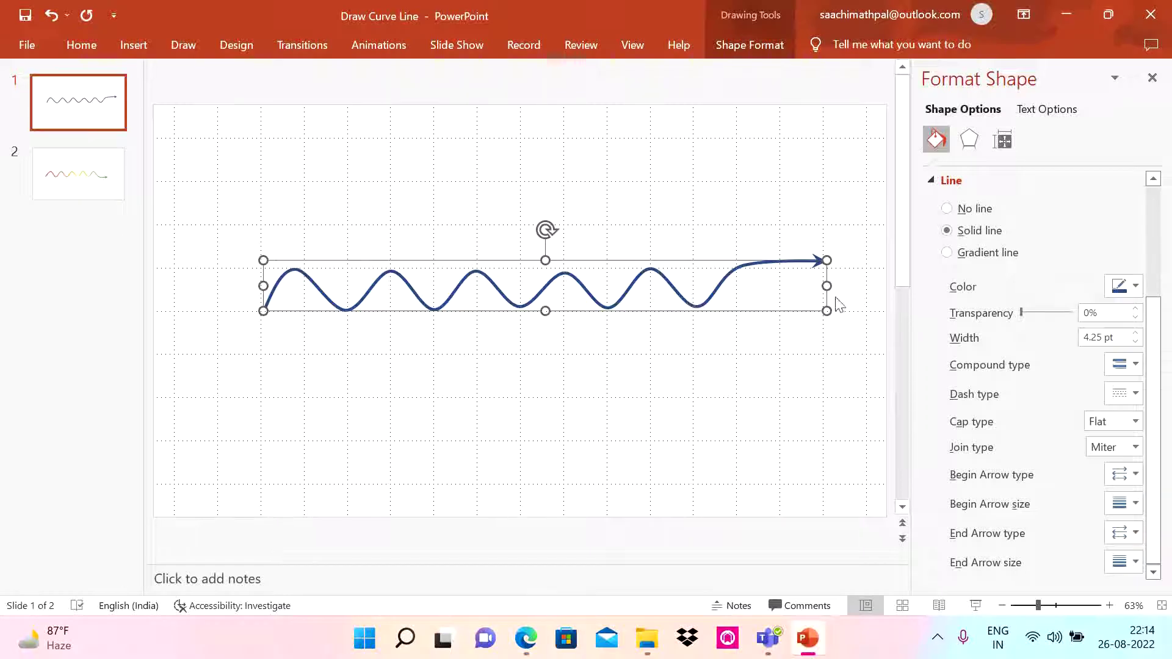
# Step: Switch the line to a gradient, move a middle stop to 53%, drop the 83% stop, make the first stop green
pyautogui.click(947, 252)
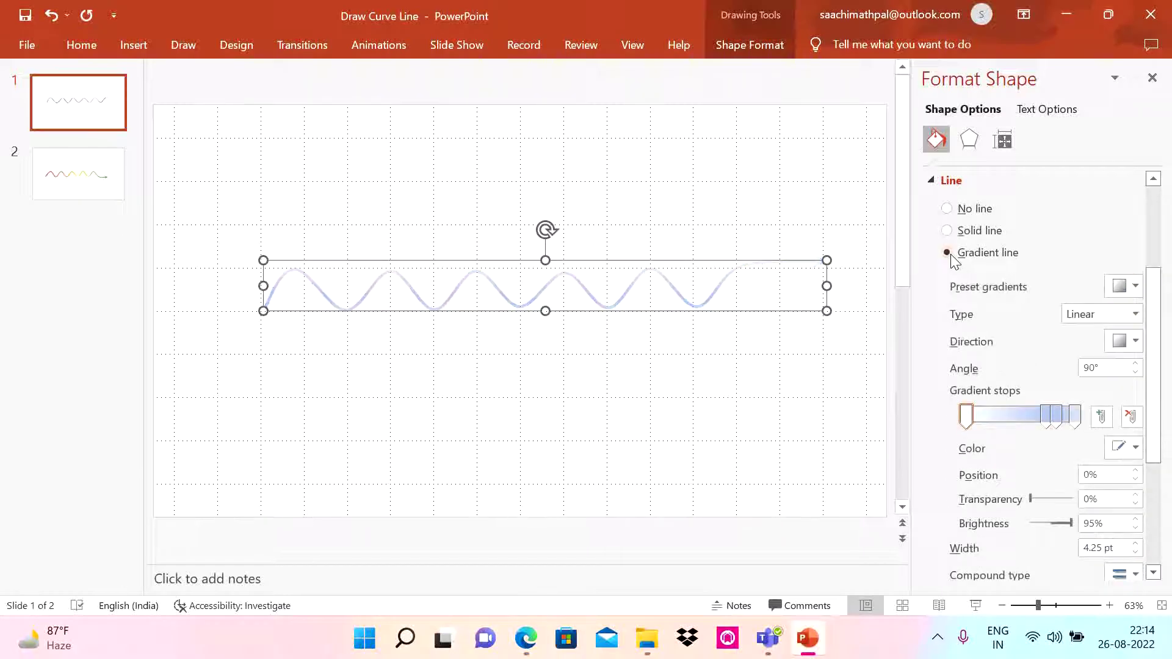
pyautogui.moveTo(1046, 417); pyautogui.dragTo(1024, 419)
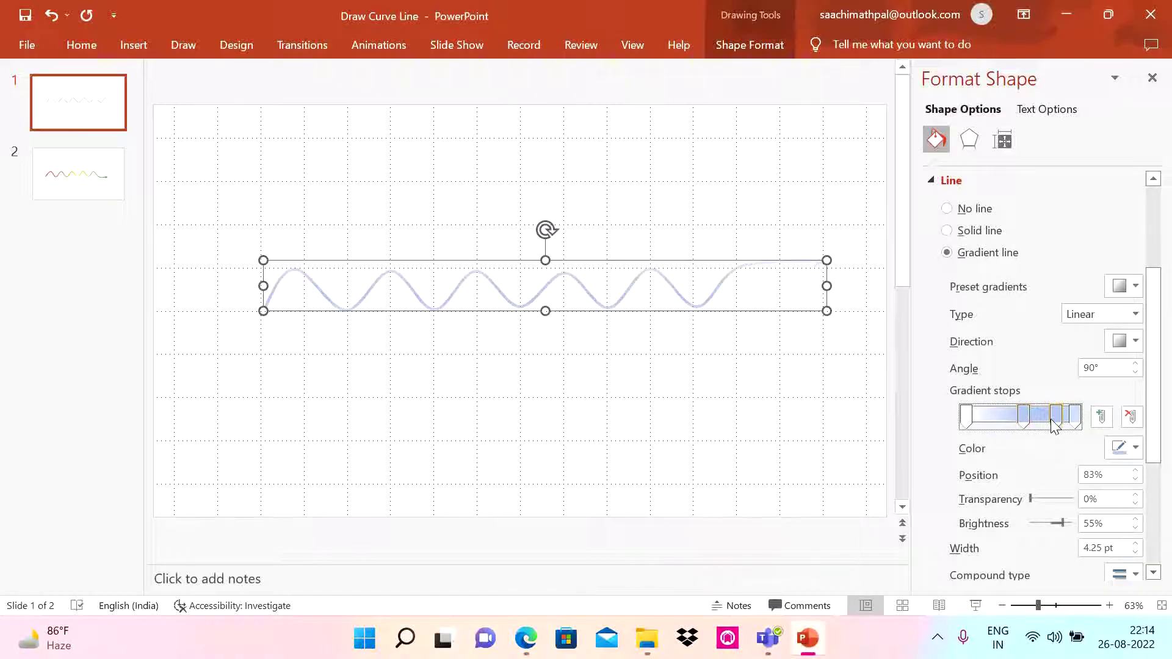
pyautogui.press('Delete')
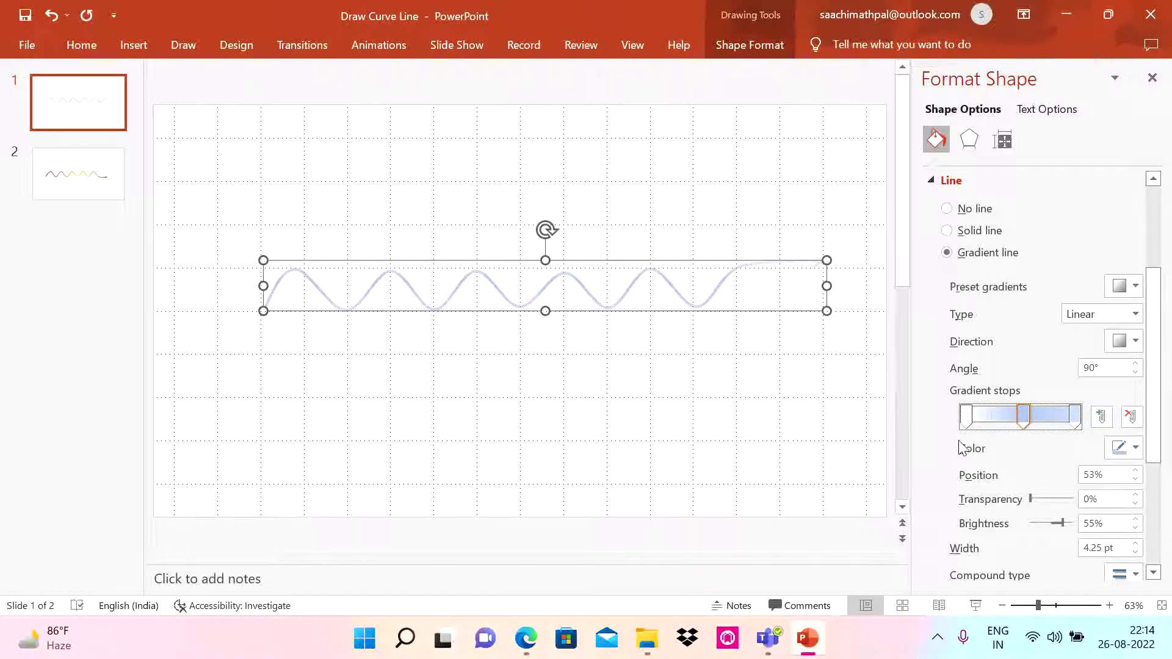
pyautogui.click(967, 418)
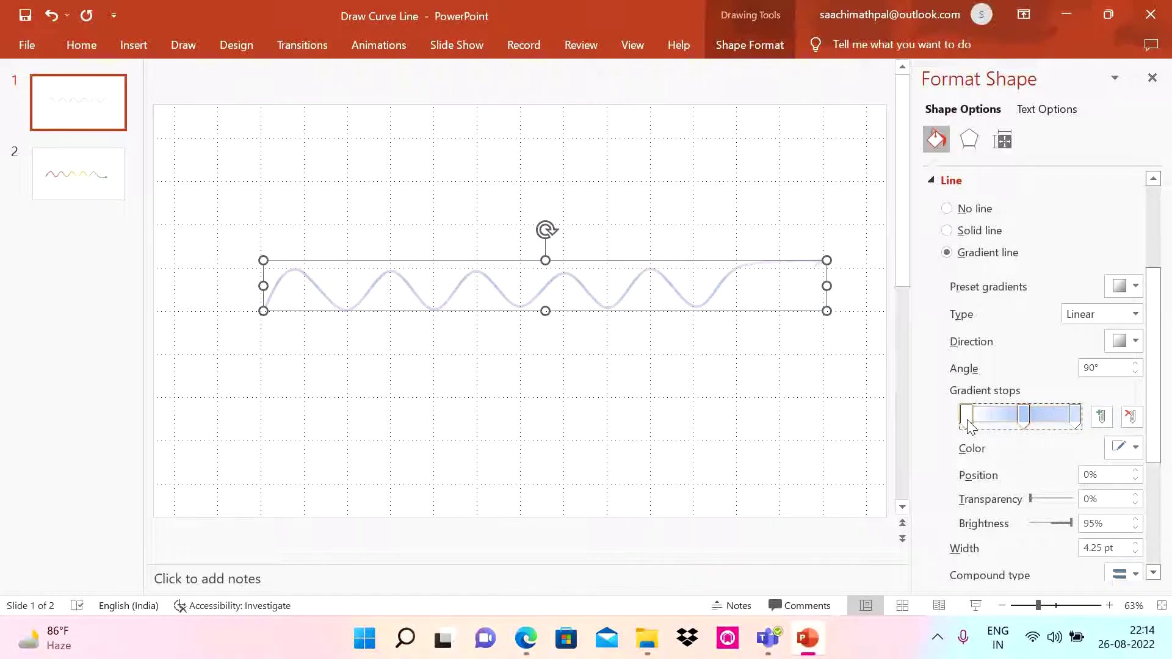
pyautogui.click(1135, 448)
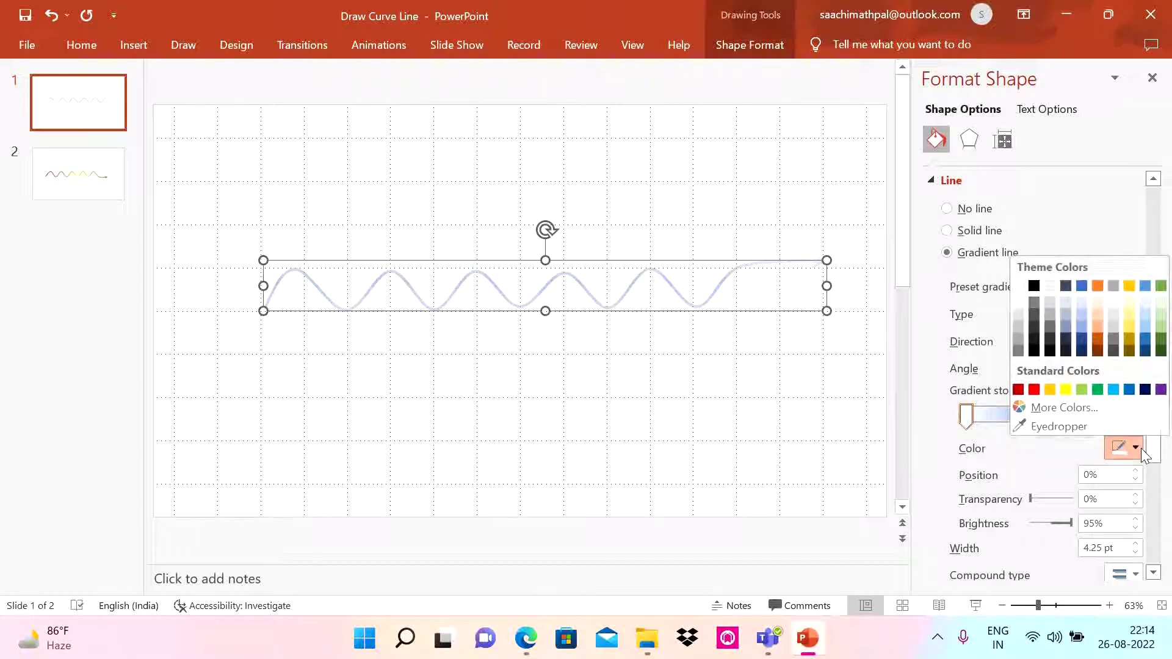
pyautogui.click(1101, 393)
# Step: Make the middle stop yellow and the last stop red, then set direction Linear Left (180°)
pyautogui.click(1024, 416)
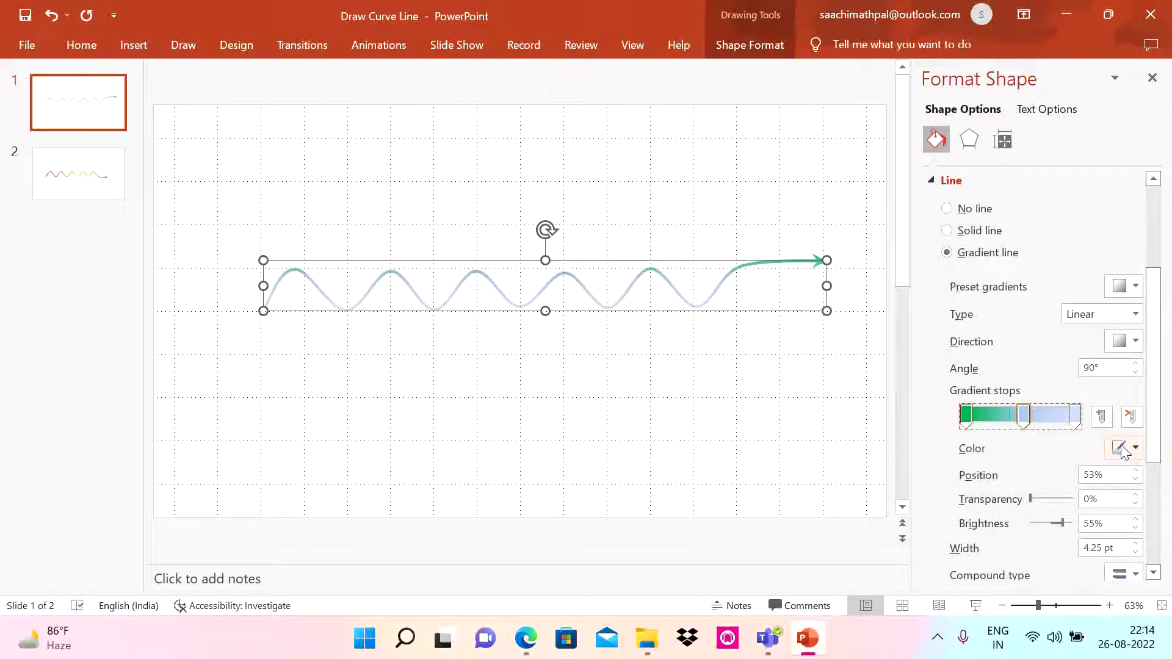
pyautogui.click(1135, 447)
pyautogui.click(1048, 390)
pyautogui.click(1075, 419)
pyautogui.click(1135, 447)
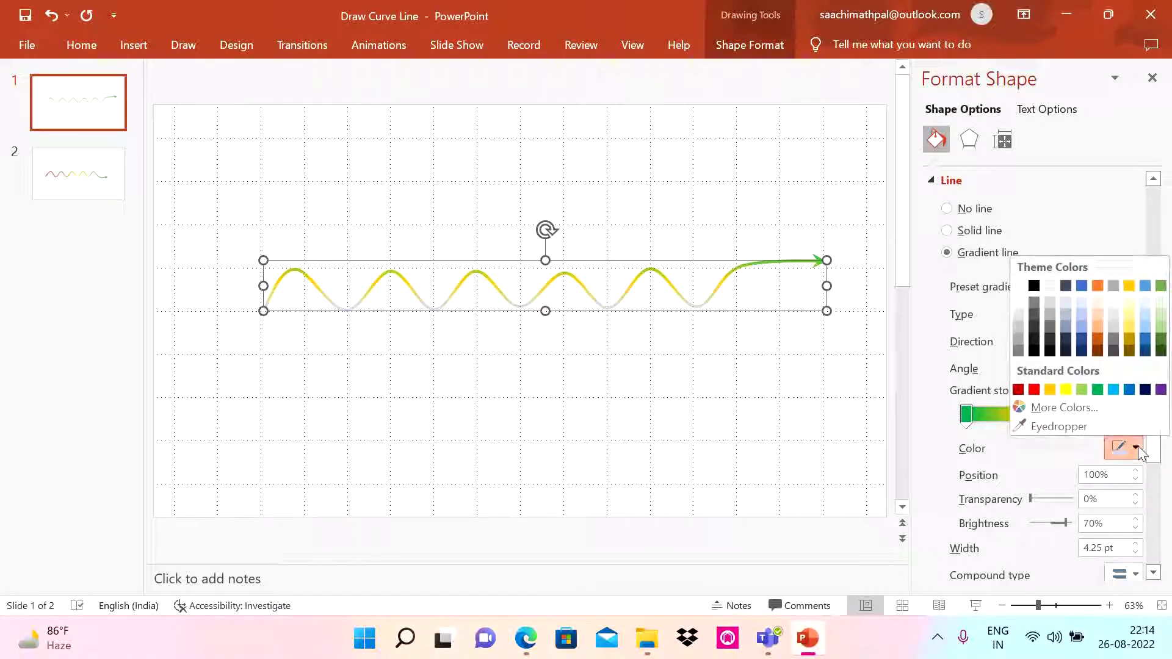
pyautogui.click(1034, 390)
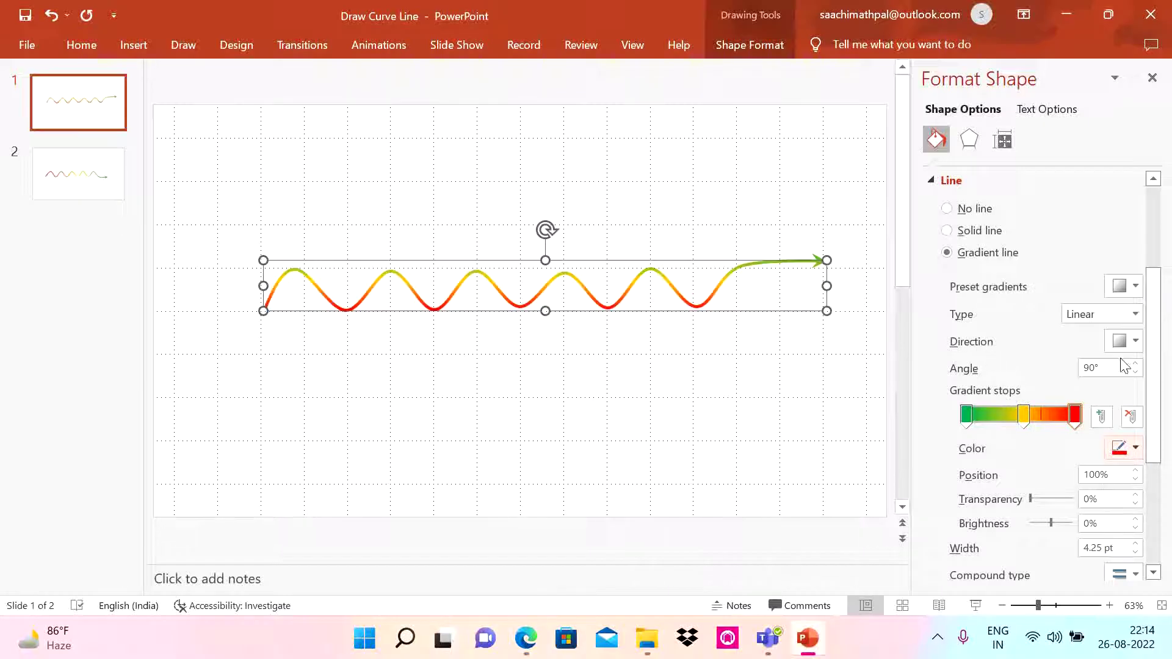
pyautogui.click(1136, 342)
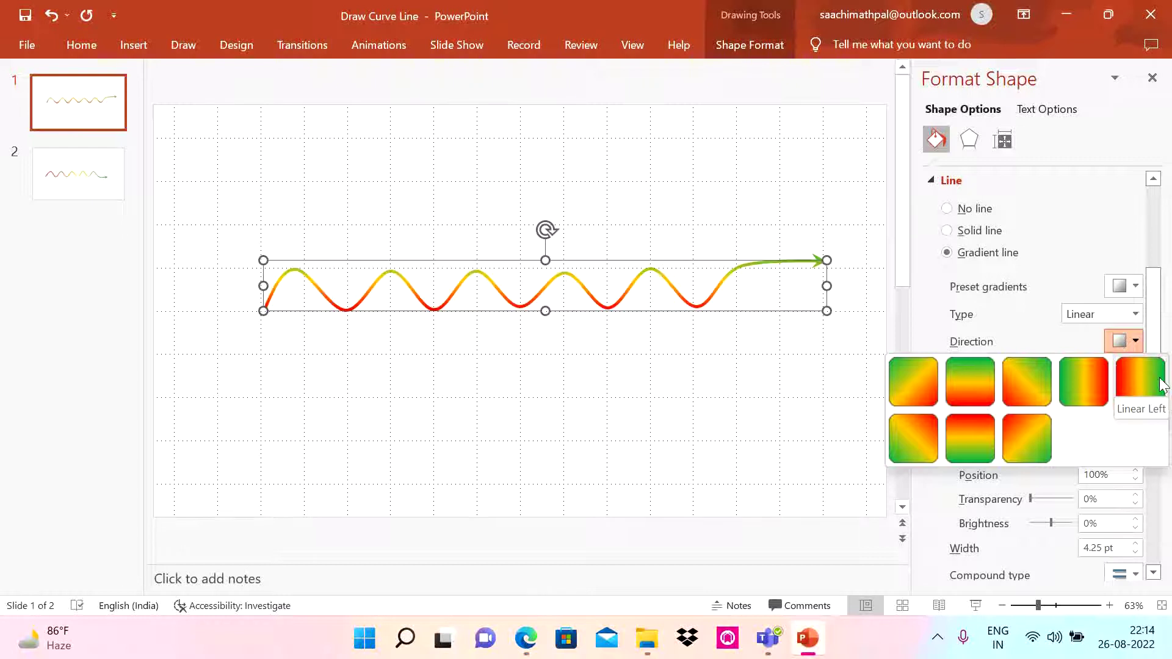
pyautogui.click(1130, 380)
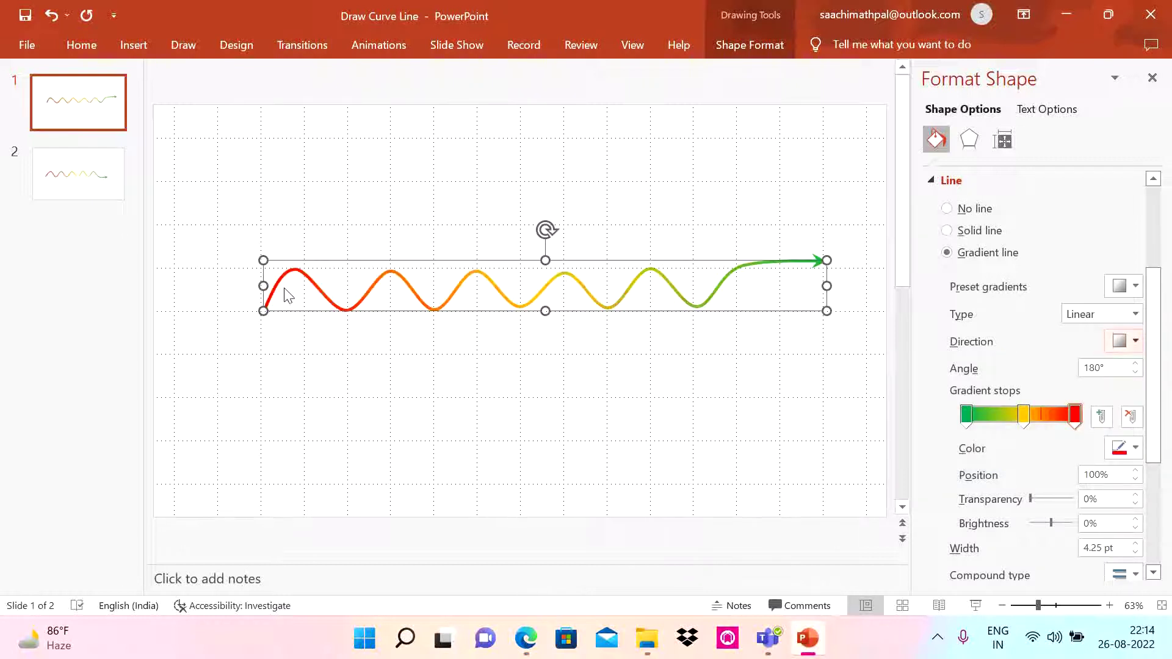
# Step: Turn off the gridlines and present the red-to-green gradient arrow as a slide show
pyautogui.click(633, 45)
pyautogui.click(396, 95)
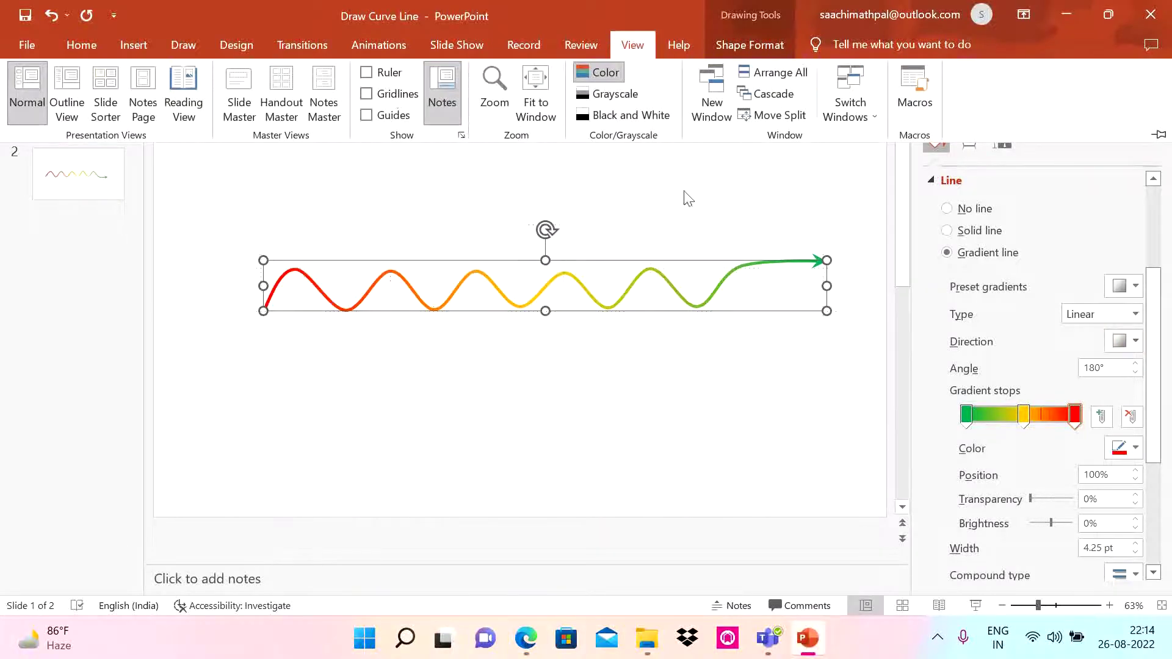
pyautogui.click(977, 605)
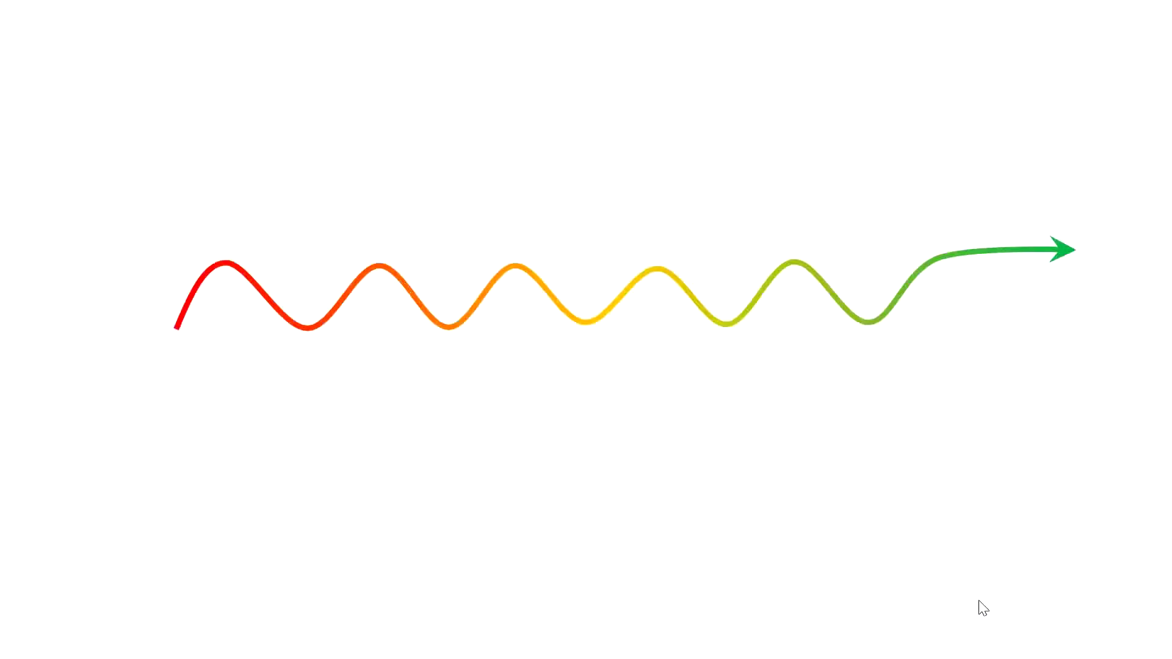